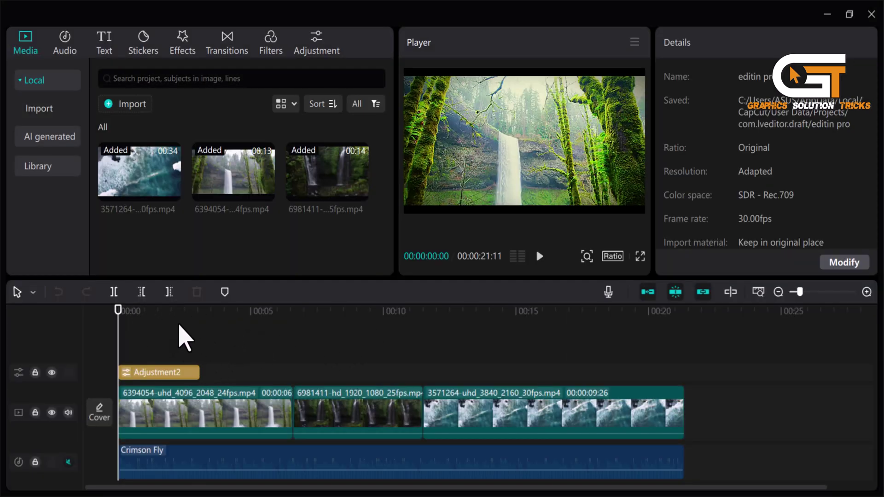
Step: Check Adjustment2's empty LUT Name list, then show the Adjustment tab's LUT library
click(174, 379)
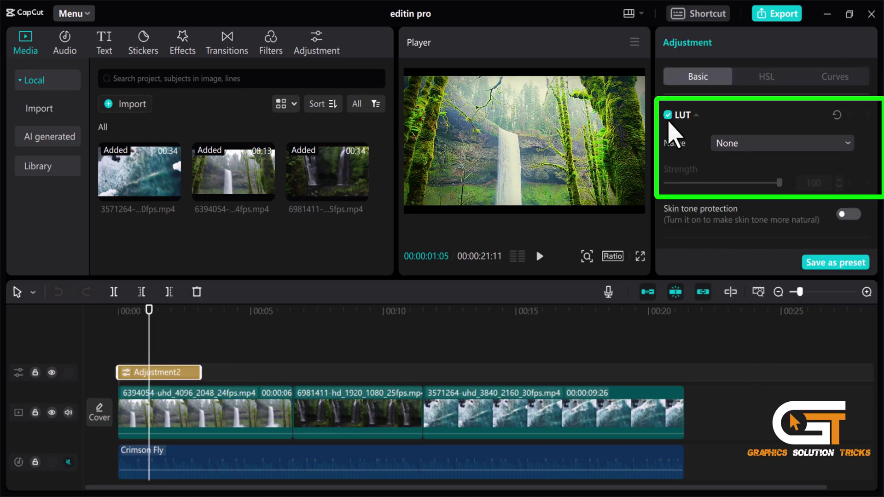
click(667, 115)
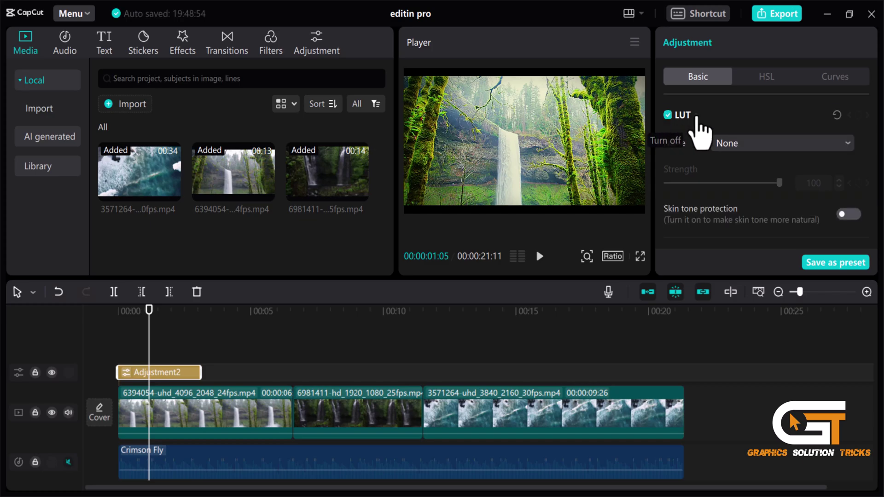
click(733, 145)
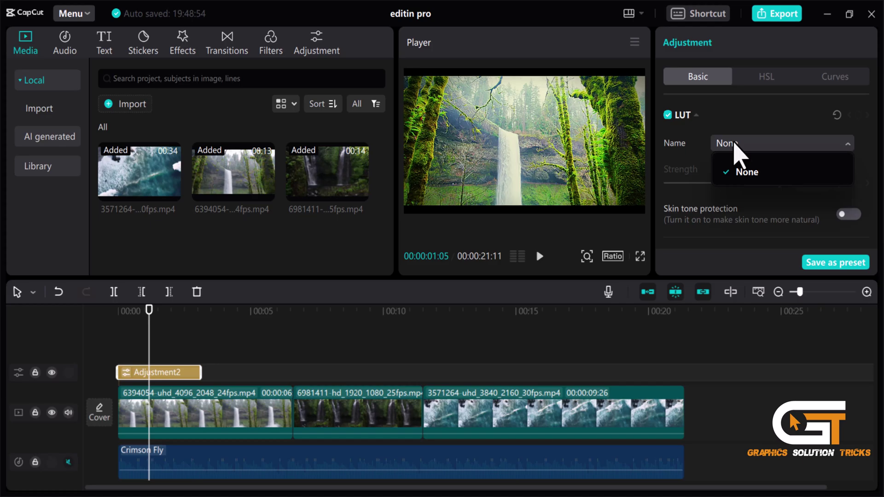
click(758, 126)
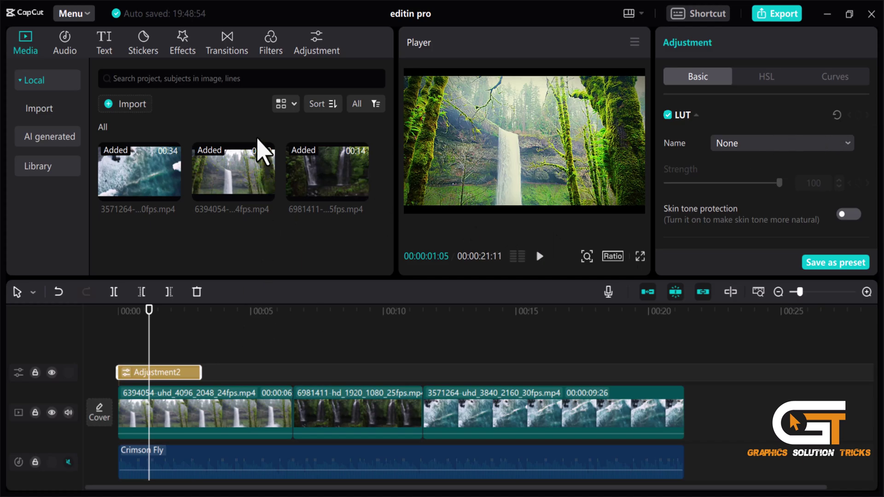
click(317, 56)
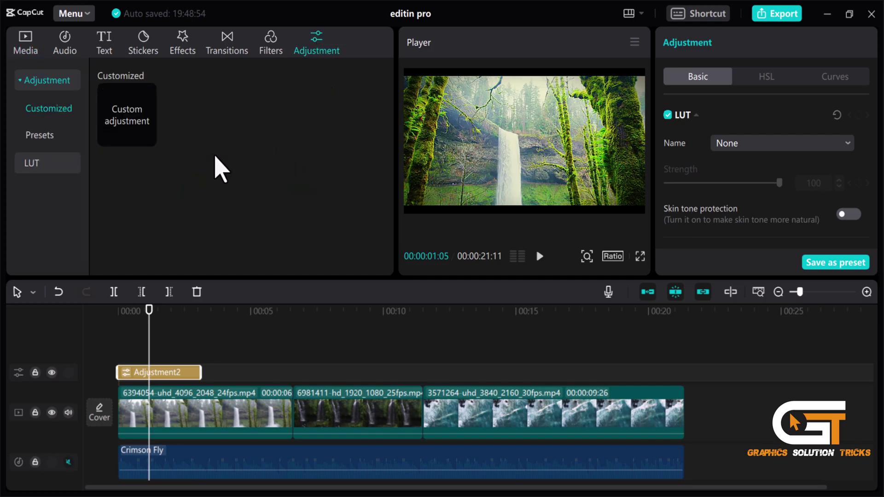
click(35, 166)
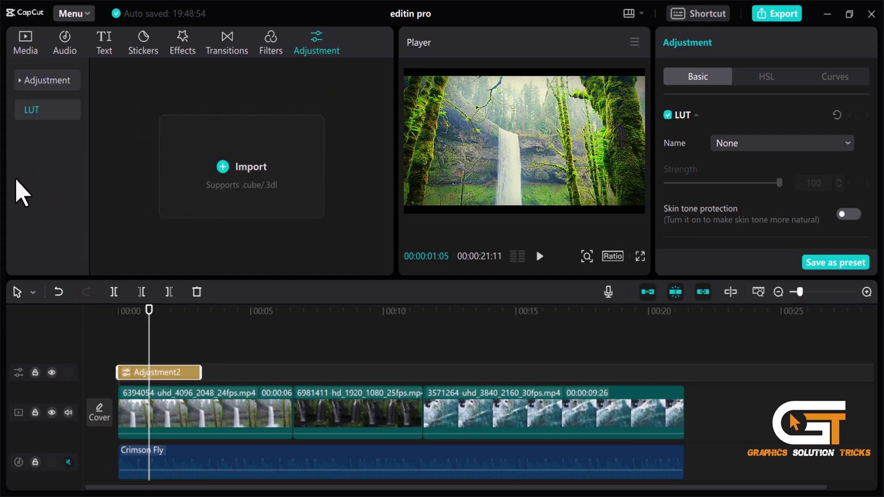
Step: Import all eight FGCine .cube files from the FG LUTs folder
click(227, 172)
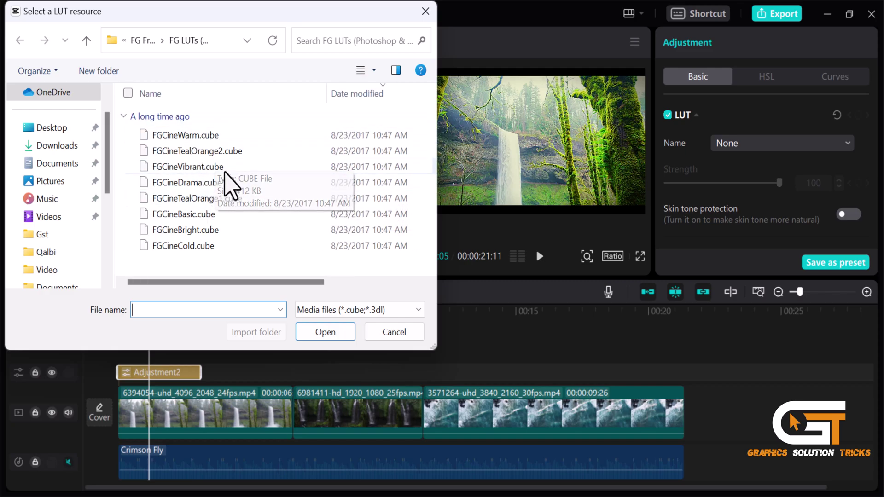
mouse_move(140, 138)
mouse_down()
mouse_move(138, 171)
mouse_move(134, 158)
mouse_move(153, 250)
mouse_up()
click(131, 156)
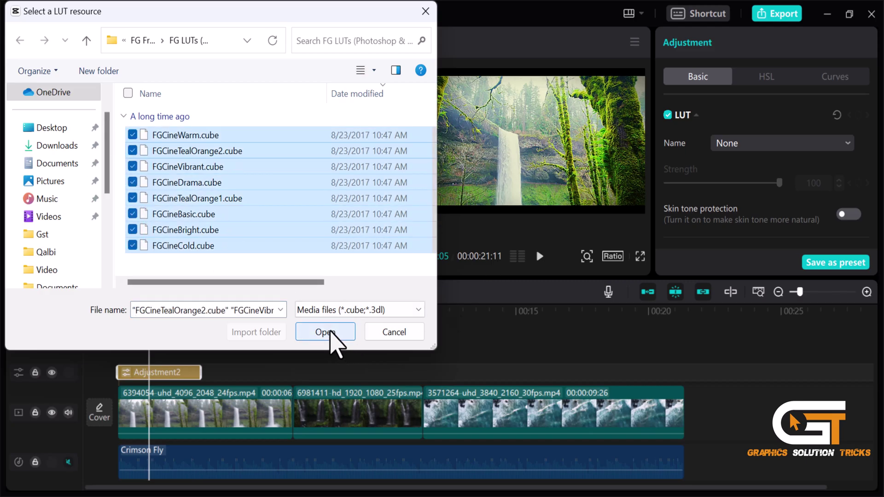
click(334, 342)
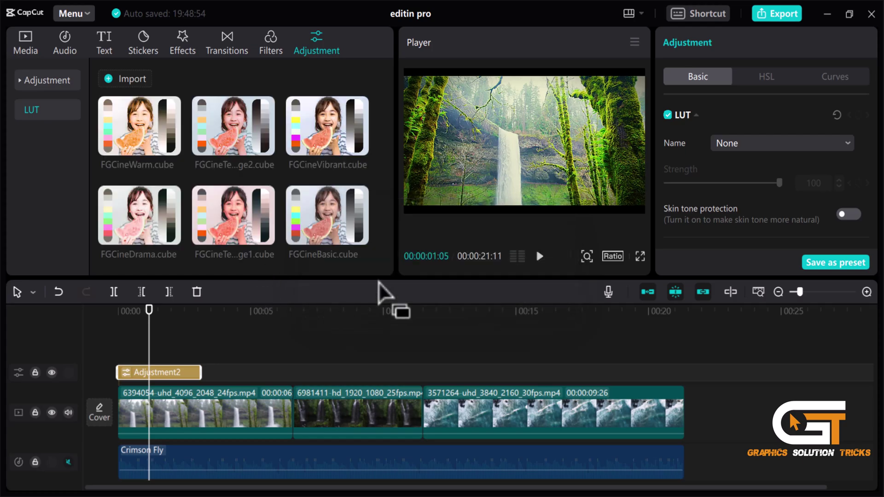
Step: Review Adjustment2's LUT list for the FGCine files without applying one, then move the playhead to 12 seconds
click(766, 144)
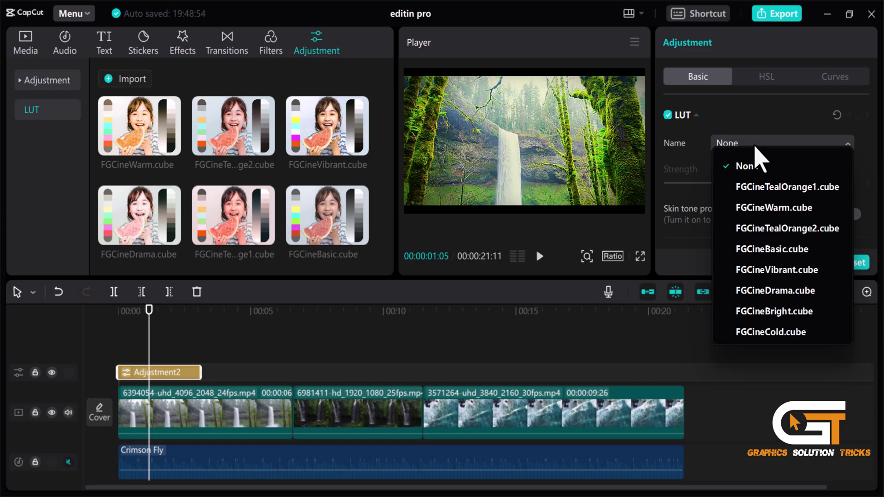
click(759, 148)
click(801, 147)
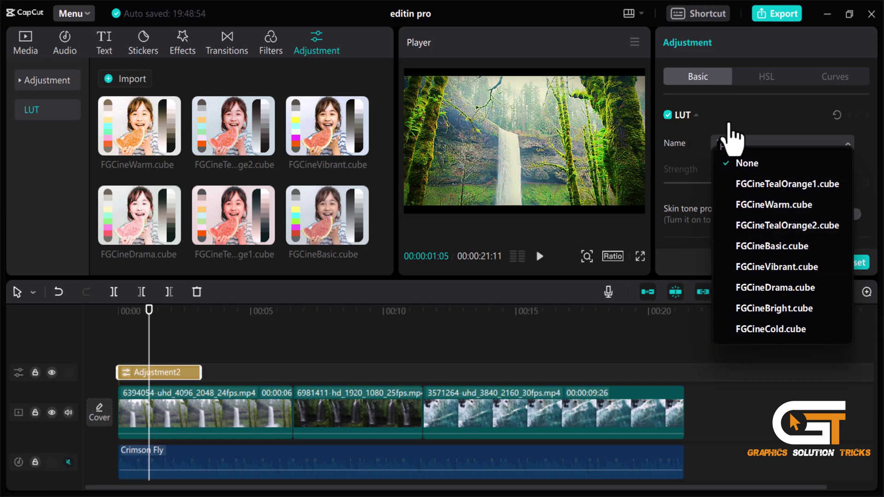
click(493, 372)
click(436, 347)
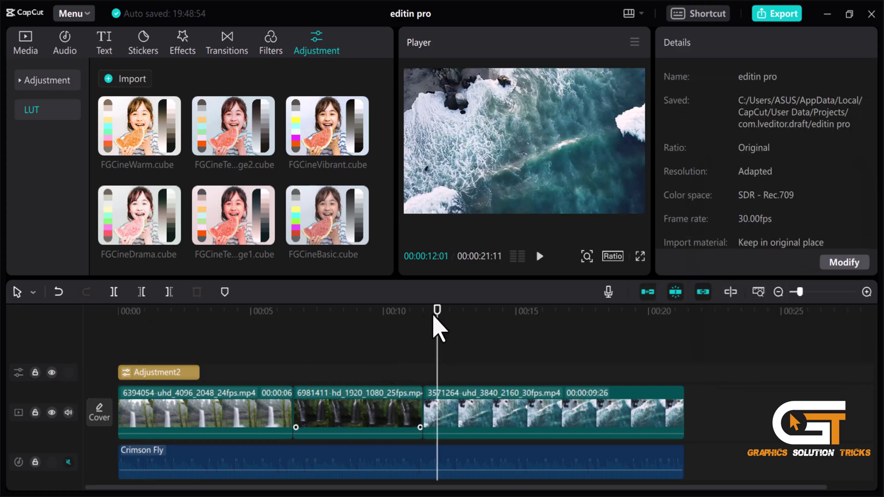
Step: Open the middle waterfall clip's Adjustment LUT list and try FGCineWarm.cube
click(398, 413)
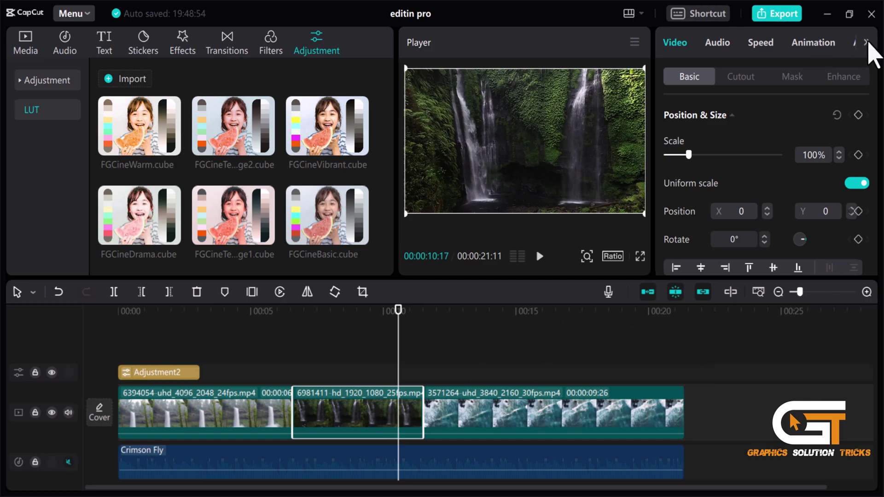
click(866, 41)
click(752, 145)
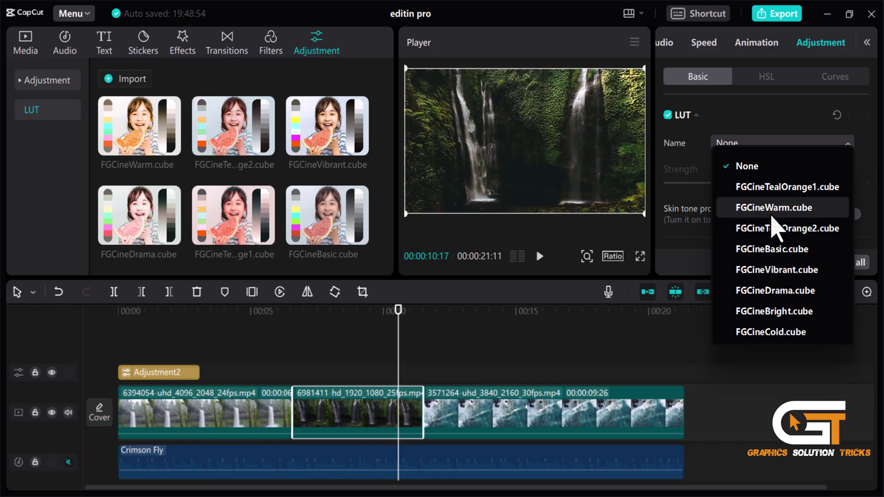
click(771, 210)
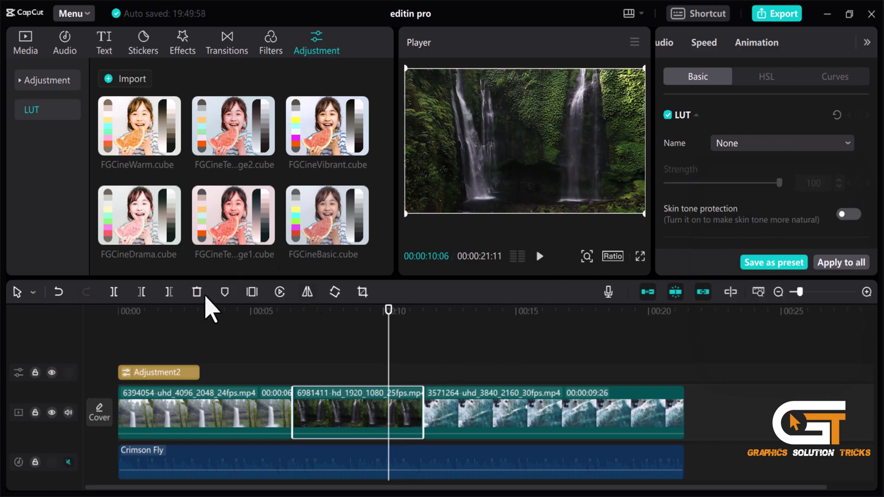
scroll(214, 148, down, 2)
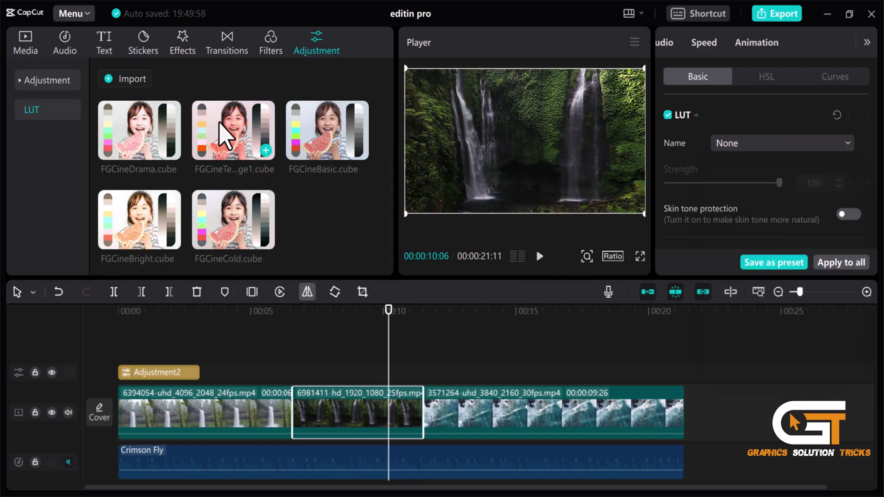
Step: Add an FGCineTealOrange1 LUT layer over the middle waterfall clip and preview the grade
drag(224, 134, 311, 401)
drag(389, 325, 357, 336)
click(539, 256)
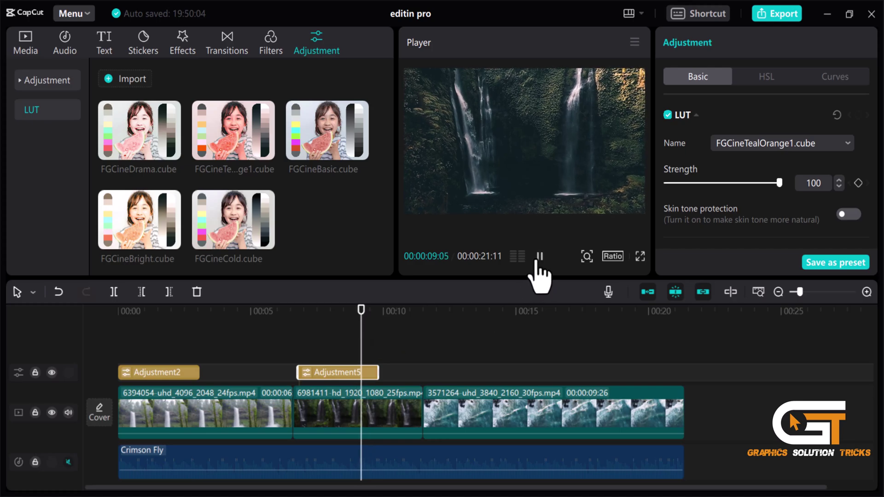
click(540, 257)
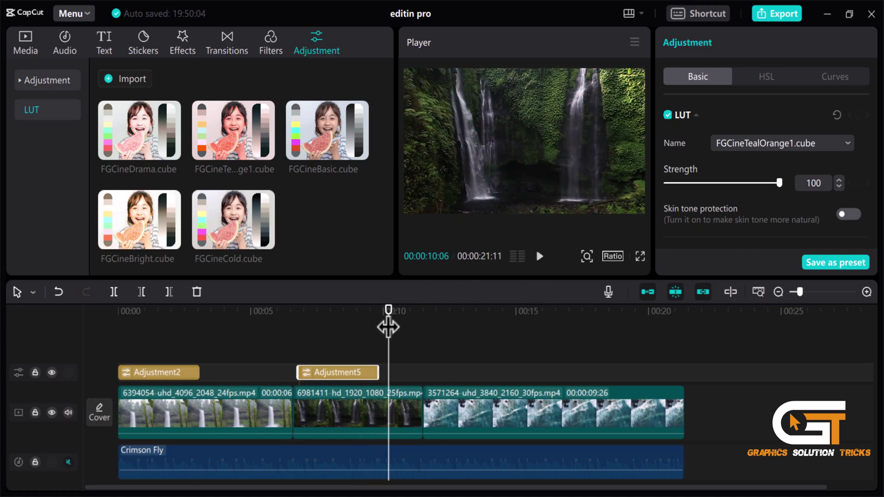
mouse_move(389, 327)
mouse_down()
mouse_move(347, 336)
mouse_move(395, 336)
mouse_move(378, 337)
mouse_up()
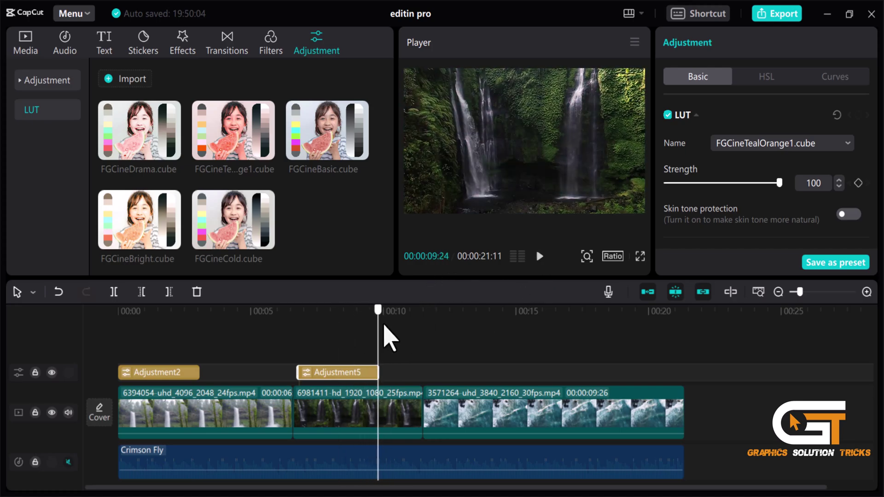